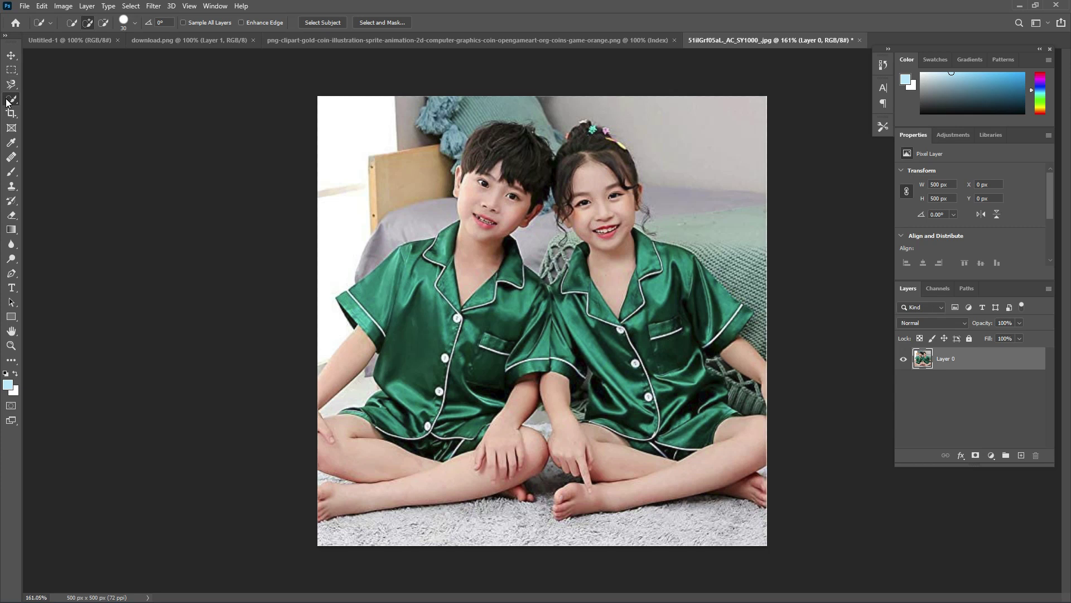
# With the Quick Selection Tool, brush over the boy's green pajama shirt to select only it.
pyautogui.rightClick(7, 101)
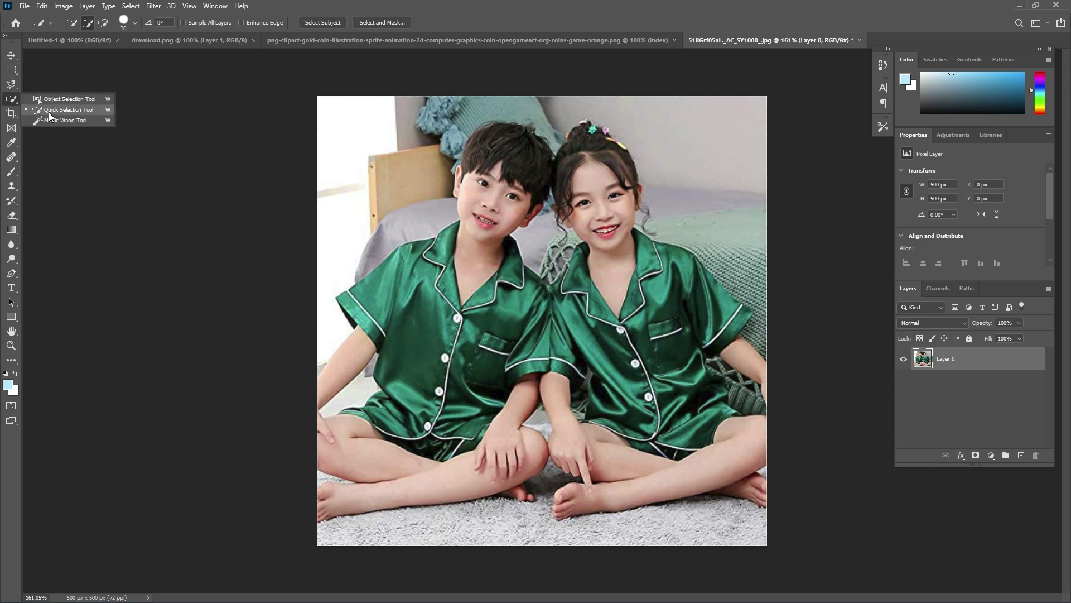
pyautogui.click(63, 114)
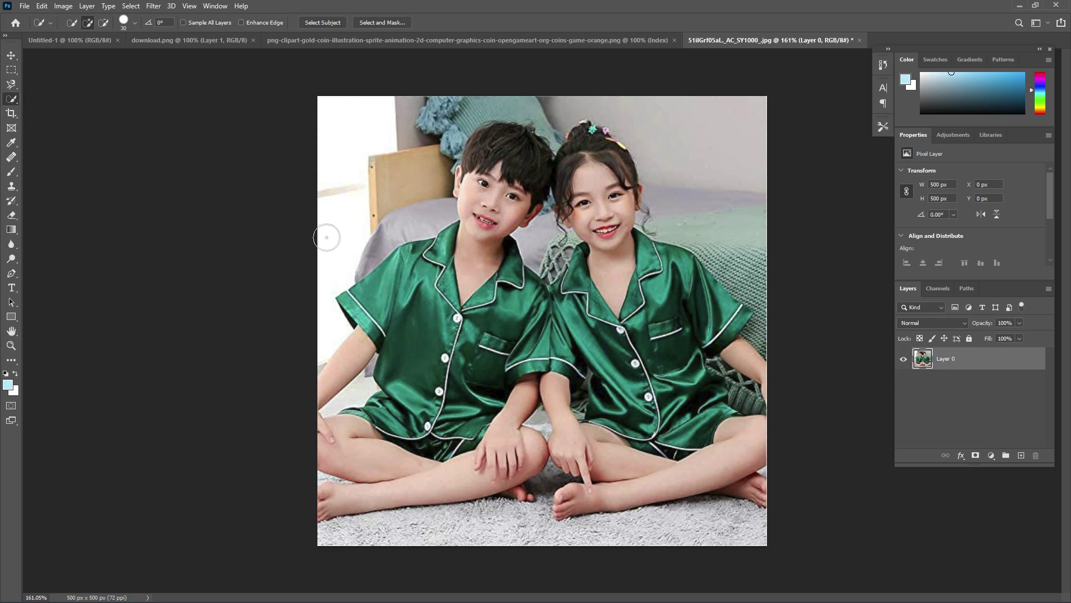
pyautogui.moveTo(372, 310)
pyautogui.mouseDown()
pyautogui.moveTo(388, 276)
pyautogui.moveTo(403, 290)
pyautogui.moveTo(412, 268)
pyautogui.moveTo(455, 240)
pyautogui.moveTo(432, 326)
pyautogui.moveTo(457, 350)
pyautogui.moveTo(488, 340)
pyautogui.moveTo(491, 293)
pyautogui.moveTo(510, 282)
pyautogui.moveTo(524, 246)
pyautogui.moveTo(521, 312)
pyautogui.moveTo(434, 417)
pyautogui.mouseUp()
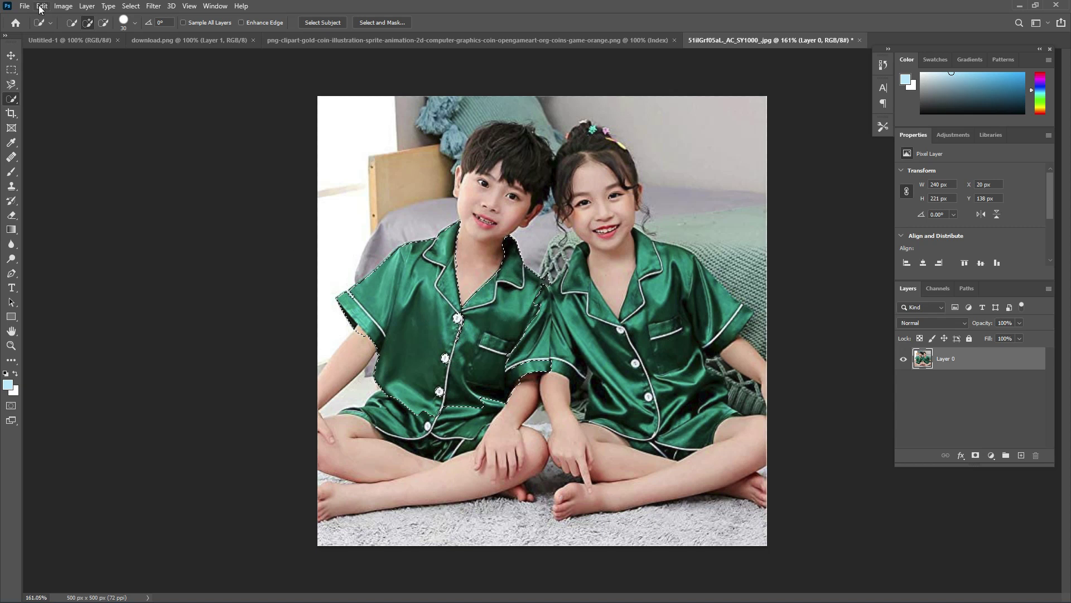
# Colorize the selected shirt deep red in Hue/Saturation with Hue 0 and Saturation +63.
pyautogui.click(70, 9)
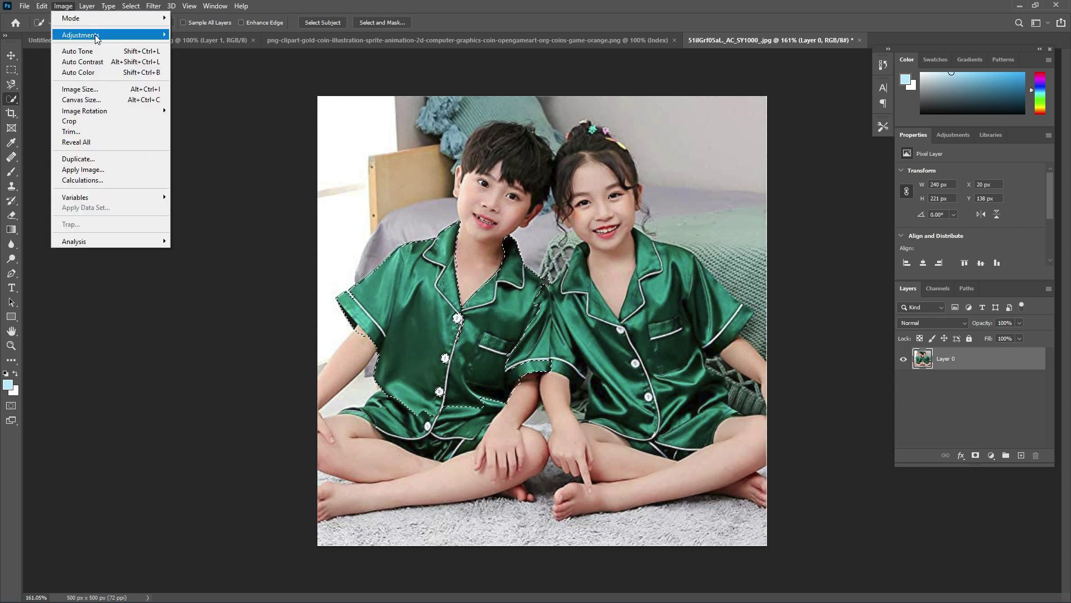
pyautogui.moveTo(97, 37)
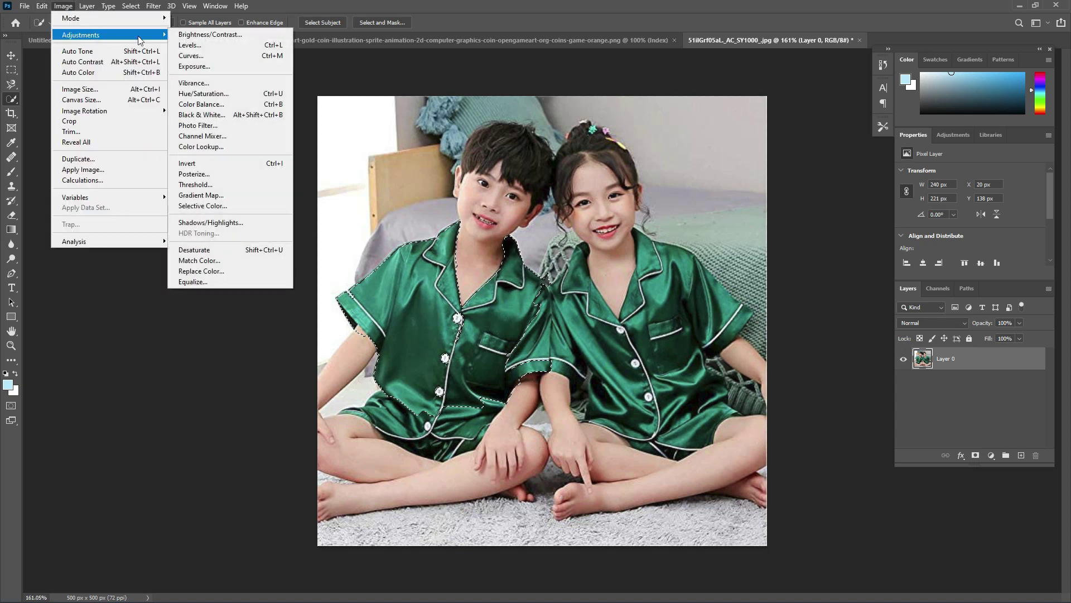
pyautogui.click(238, 94)
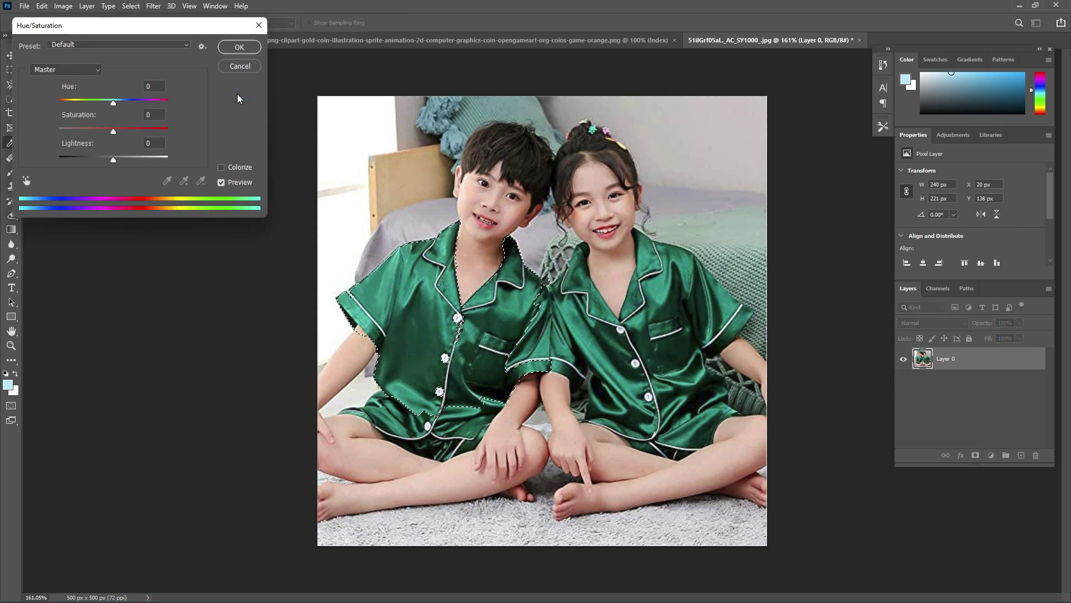
pyautogui.click(221, 168)
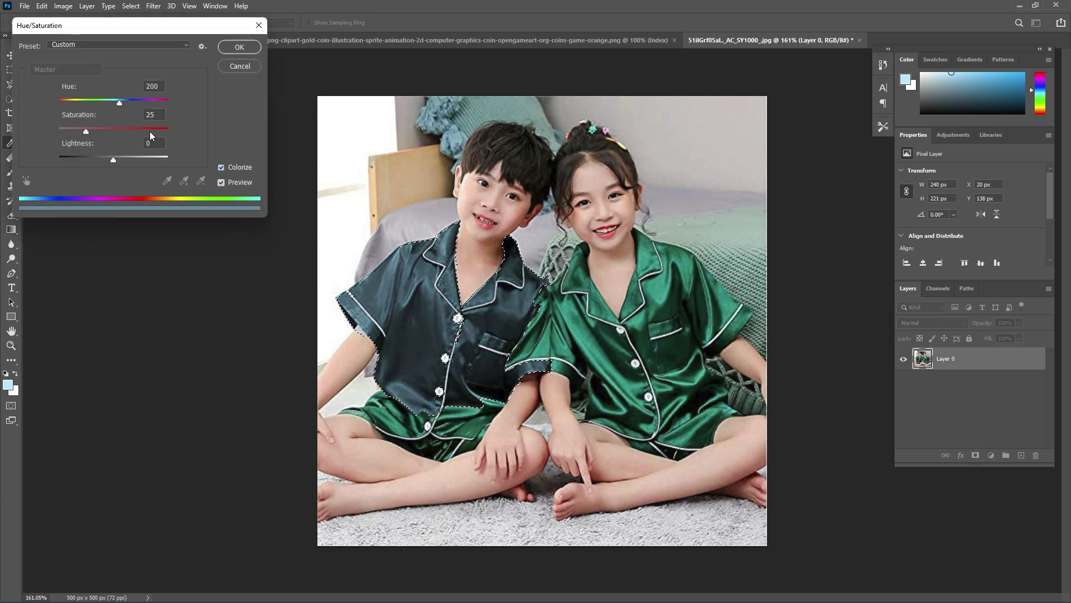
pyautogui.moveTo(86, 131); pyautogui.dragTo(58, 113)
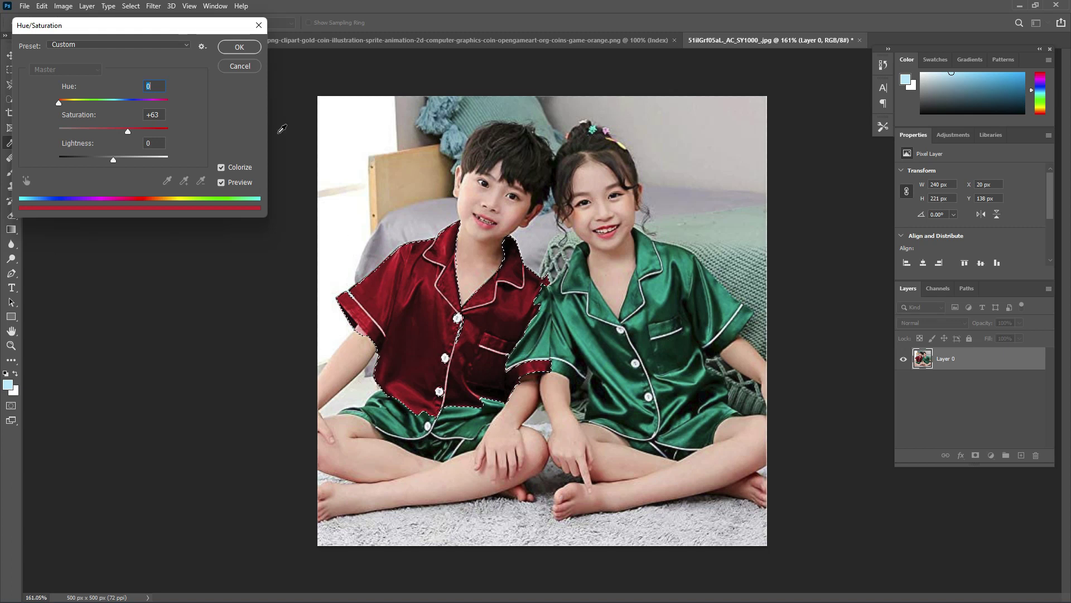
pyautogui.click(239, 47)
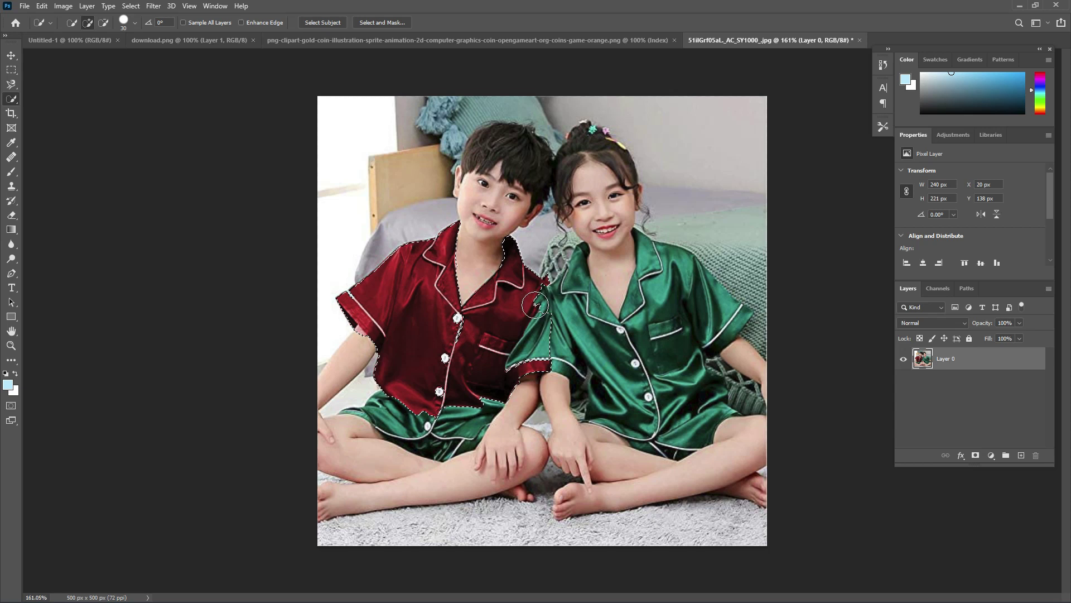
# Reopen Hue/Saturation with Colorize on, trying saturation 52 and a redder hue.
pyautogui.click(66, 7)
pyautogui.moveTo(81, 36)
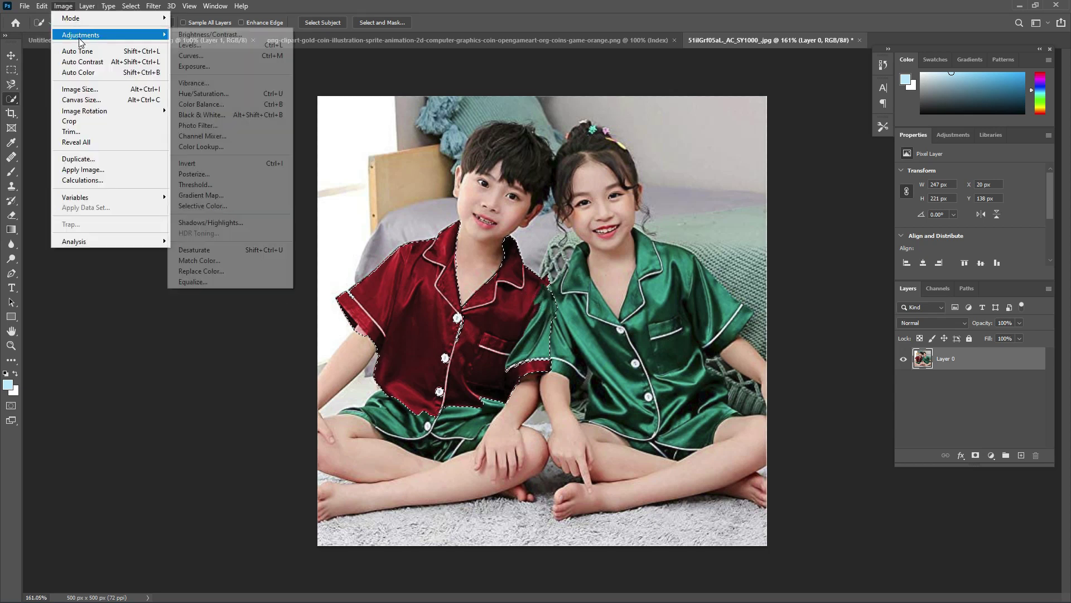
pyautogui.click(276, 93)
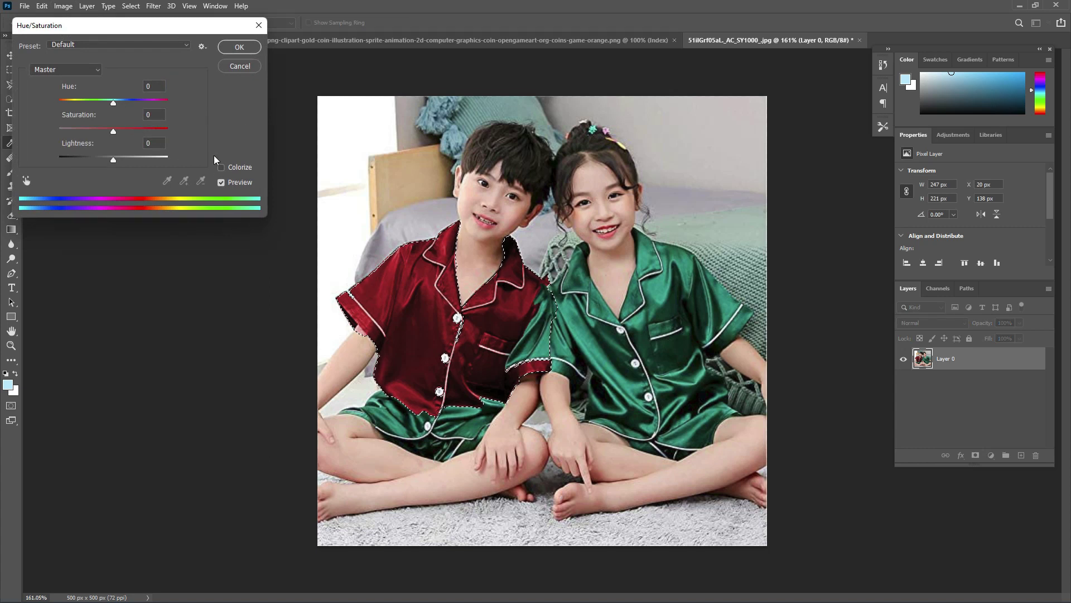
pyautogui.click(221, 167)
pyautogui.click(115, 130)
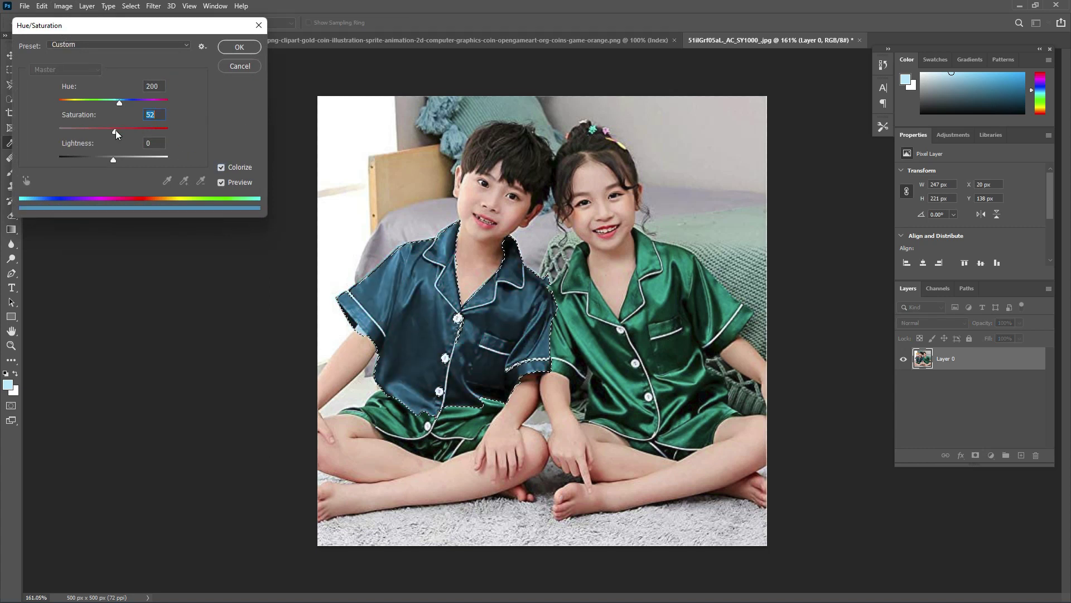
pyautogui.moveTo(120, 102); pyautogui.dragTo(47, 108)
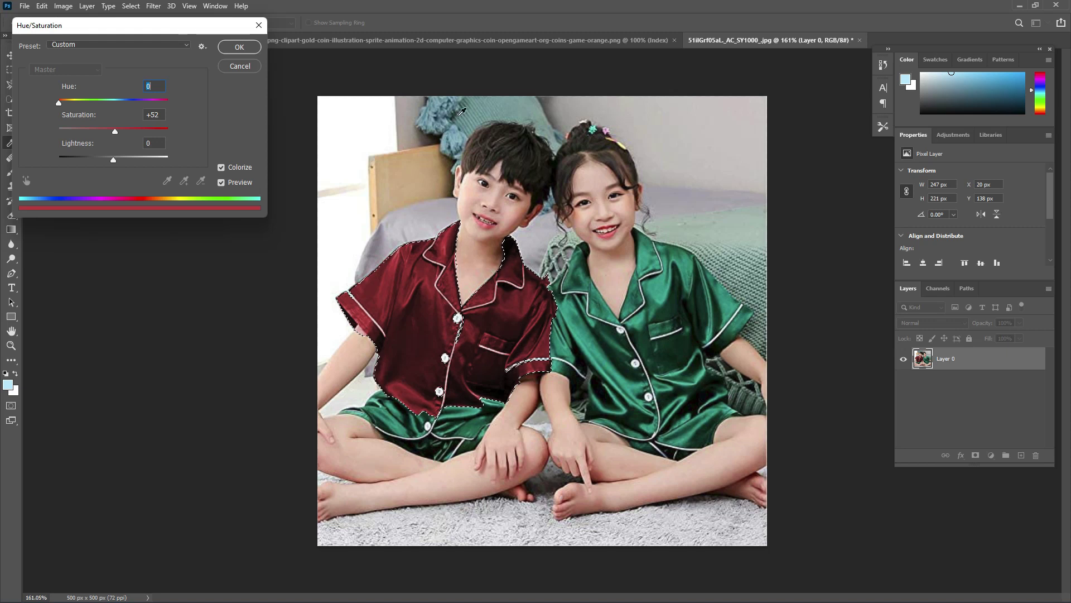
# Set Hue to +176 and Saturation to 91 for a green shirt, and apply.
pyautogui.click(470, 109)
pyautogui.moveTo(59, 104); pyautogui.dragTo(114, 105)
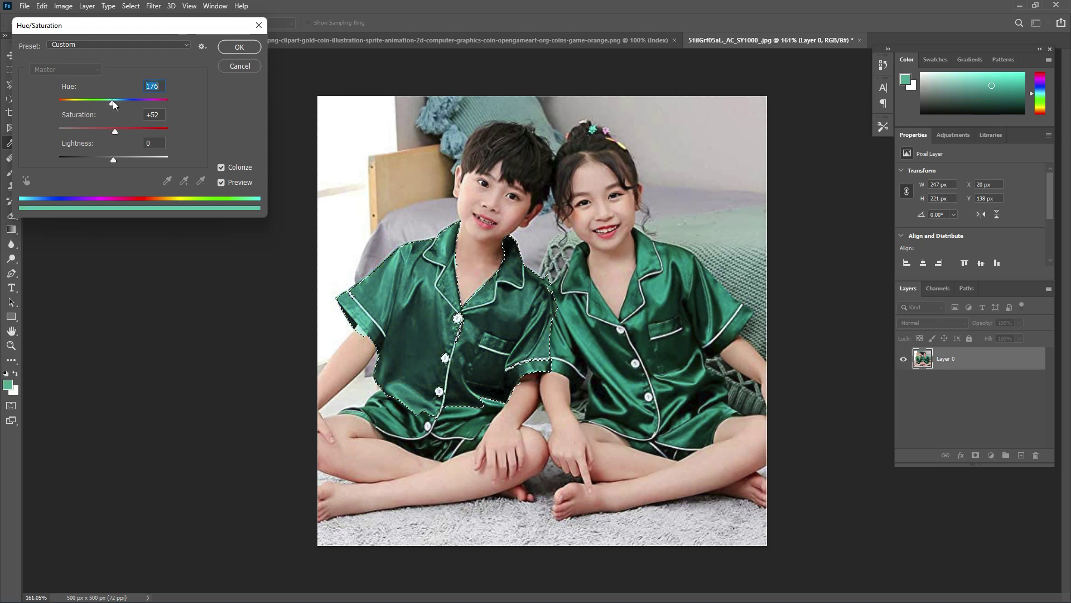
pyautogui.click(470, 109)
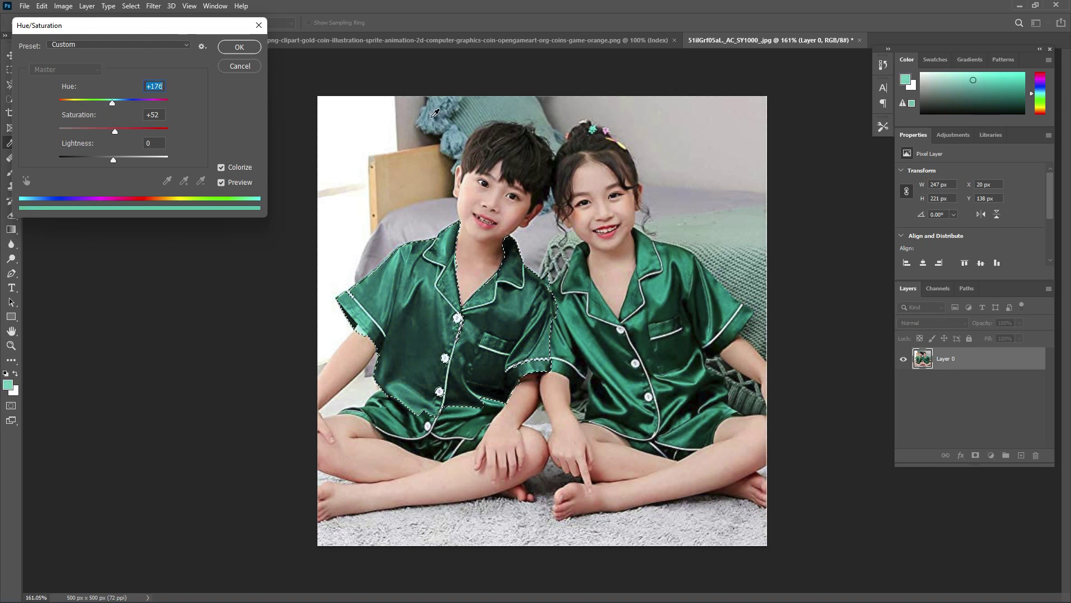
pyautogui.click(102, 132)
pyautogui.moveTo(102, 134); pyautogui.dragTo(159, 135)
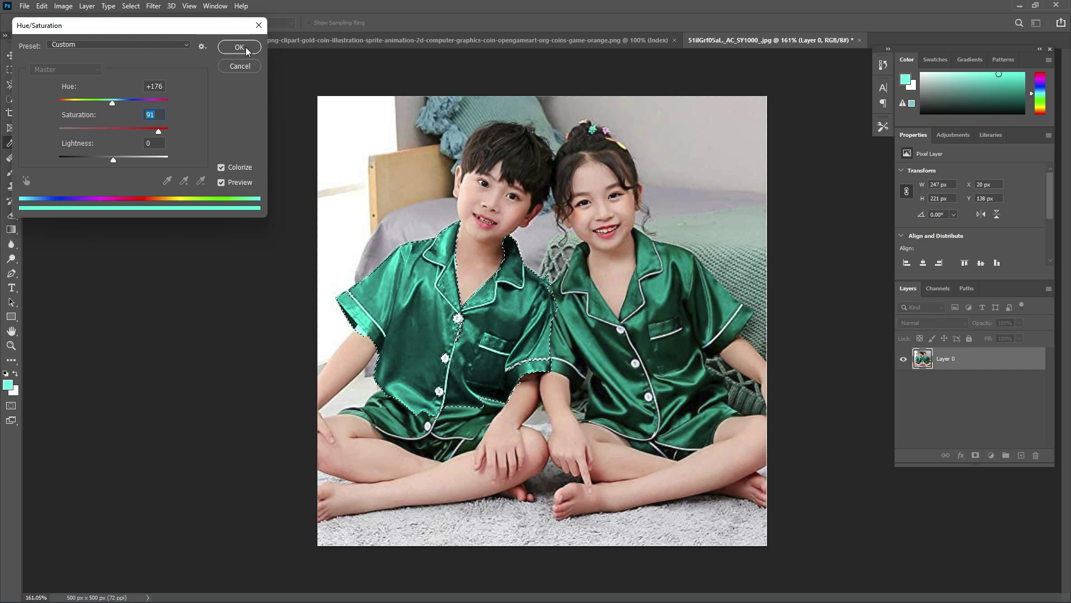
pyautogui.click(246, 51)
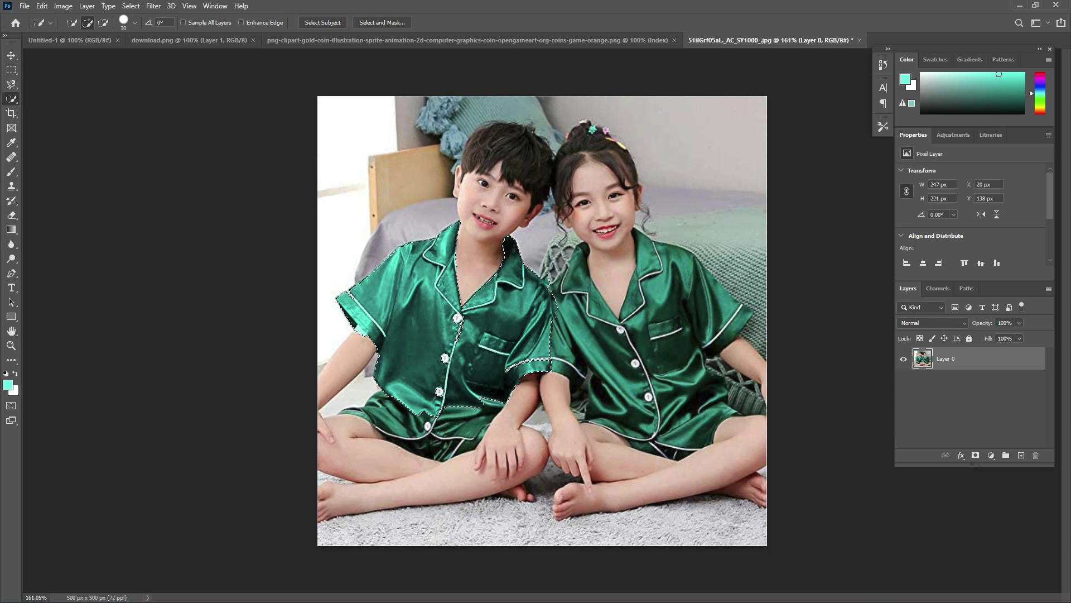
# Open the screen recorder's controls from its hidden system tray icon.
pyautogui.press('super')
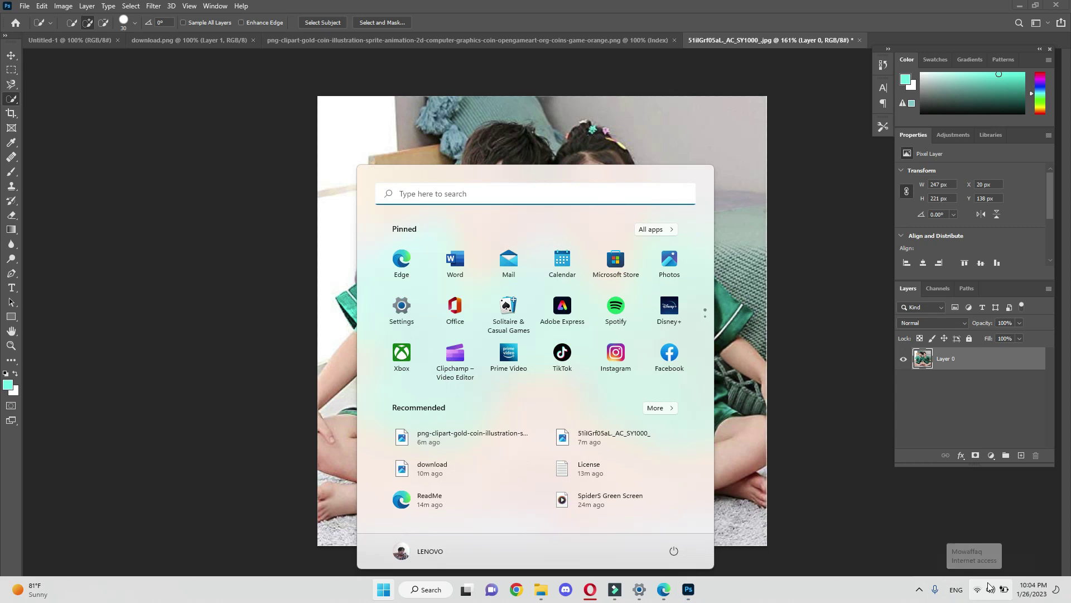
pyautogui.click(922, 593)
pyautogui.rightClick(919, 536)
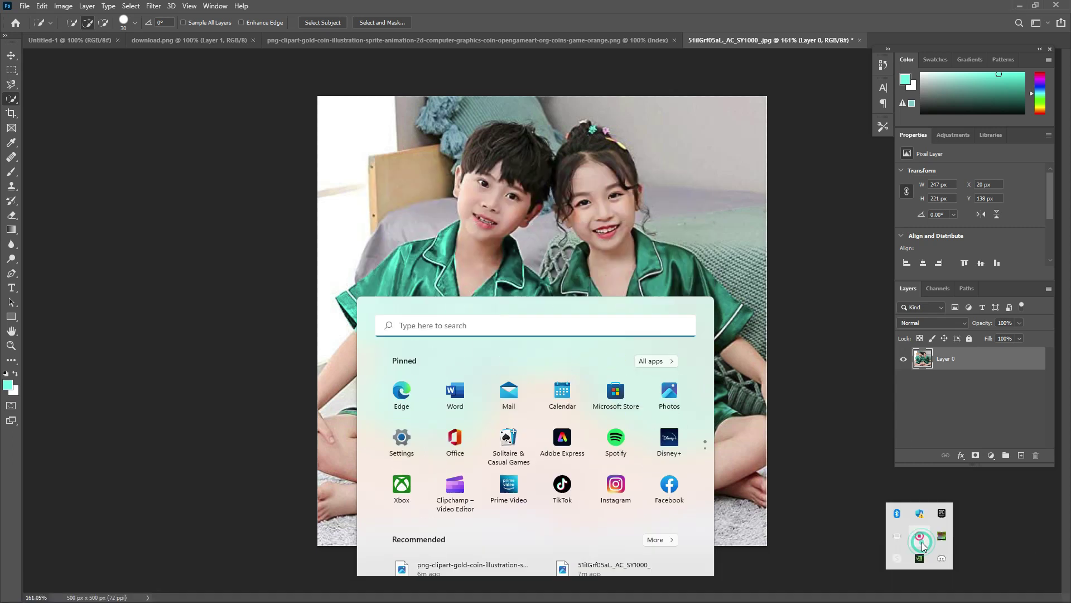
pyautogui.click(943, 549)
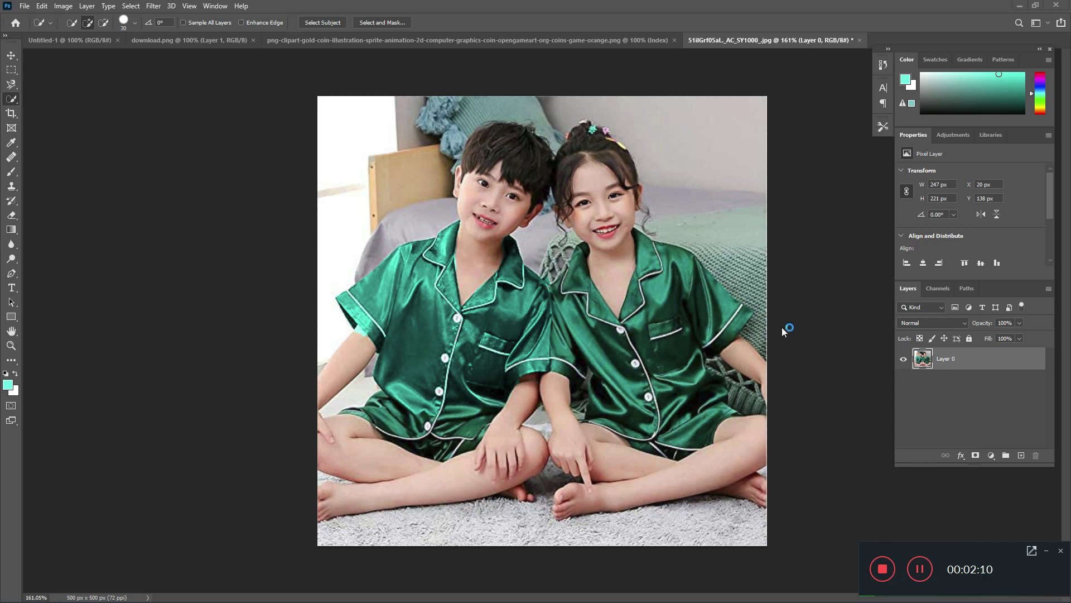
# Pause the recording, then marquee-select the entire 1000-rupee banknote image.
pyautogui.click(920, 569)
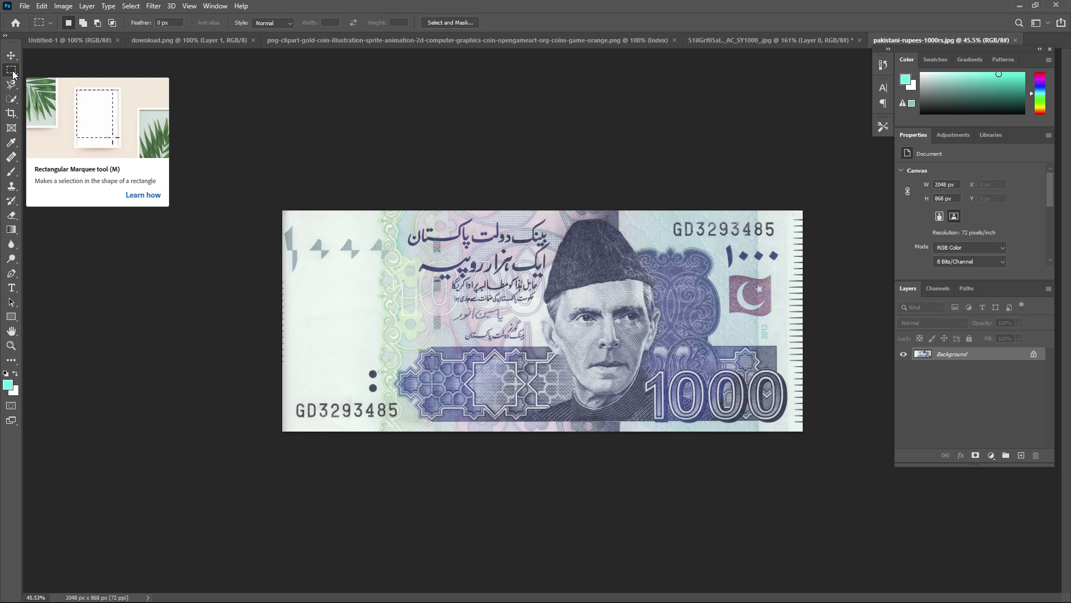
pyautogui.click(124, 84)
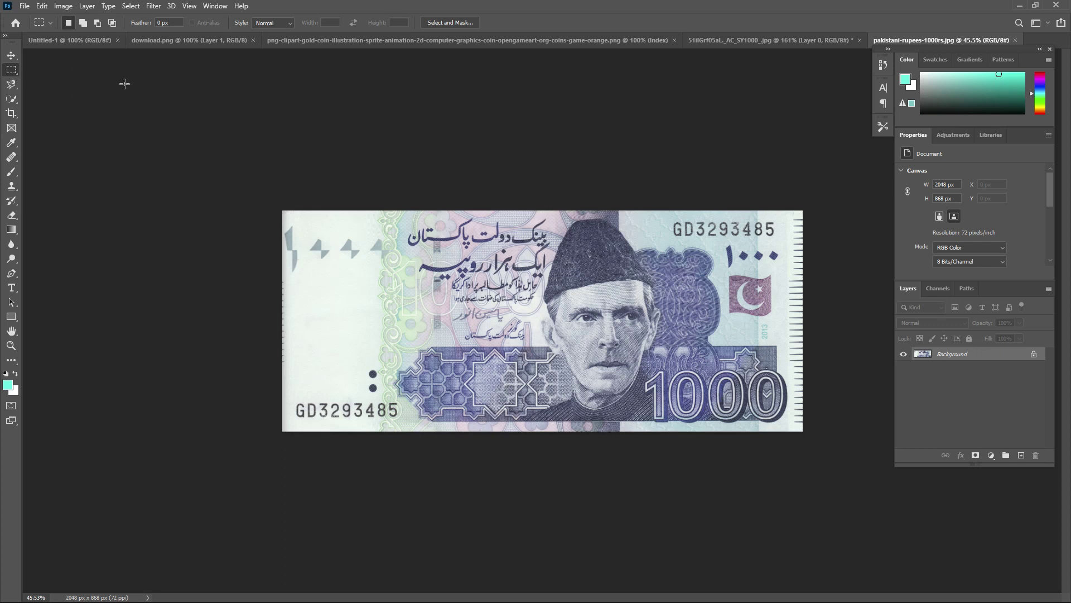
pyautogui.click(11, 71)
pyautogui.moveTo(283, 209); pyautogui.dragTo(803, 430)
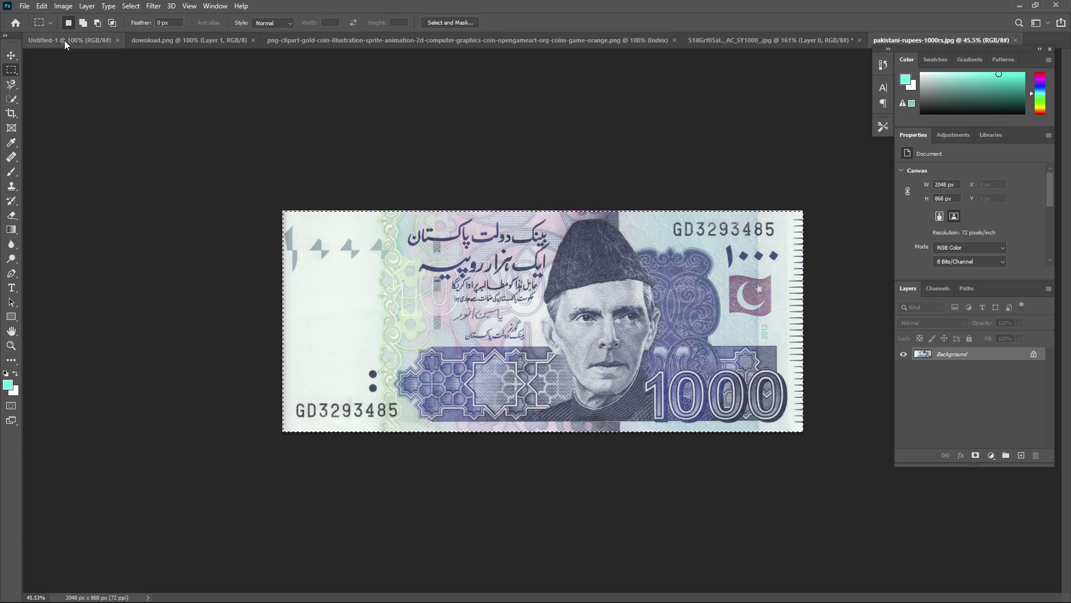
pyautogui.click(48, 7)
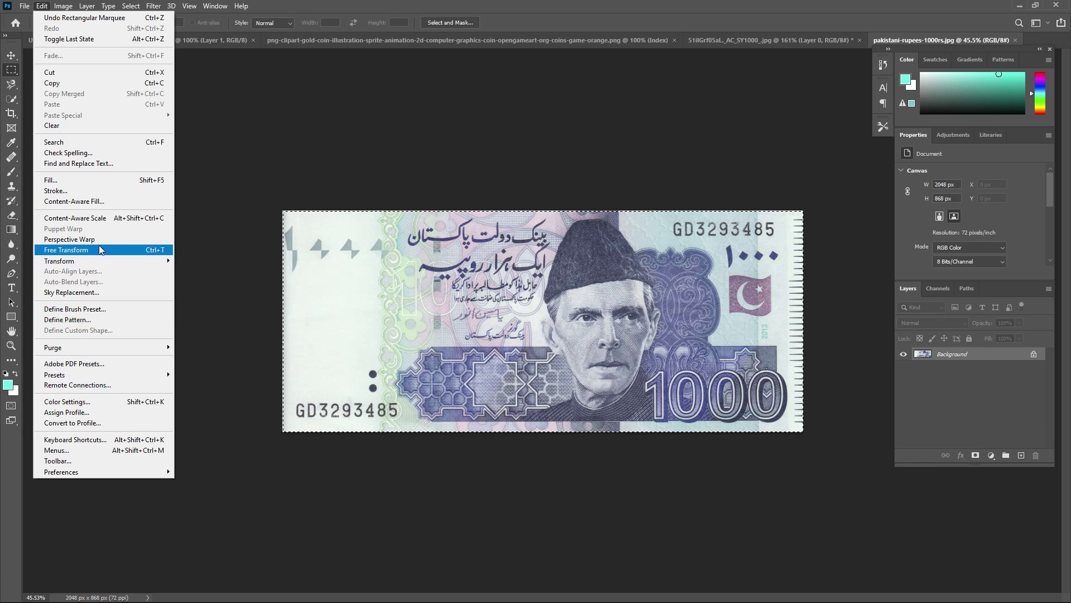
# Define the banknote as a pattern named 'Pattern 1', then deselect.
pyautogui.click(95, 322)
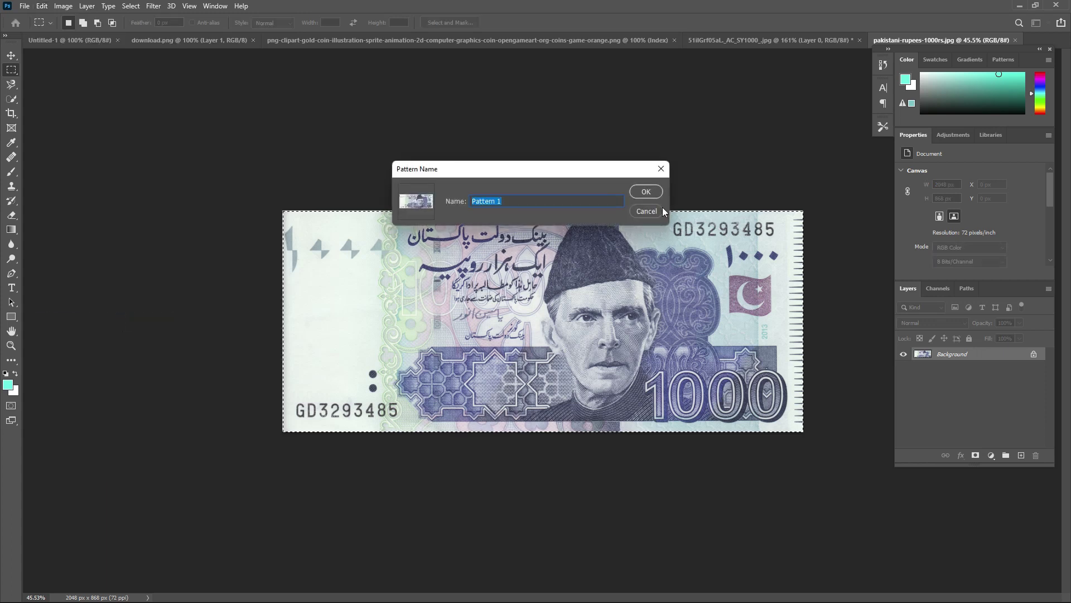
pyautogui.click(538, 203)
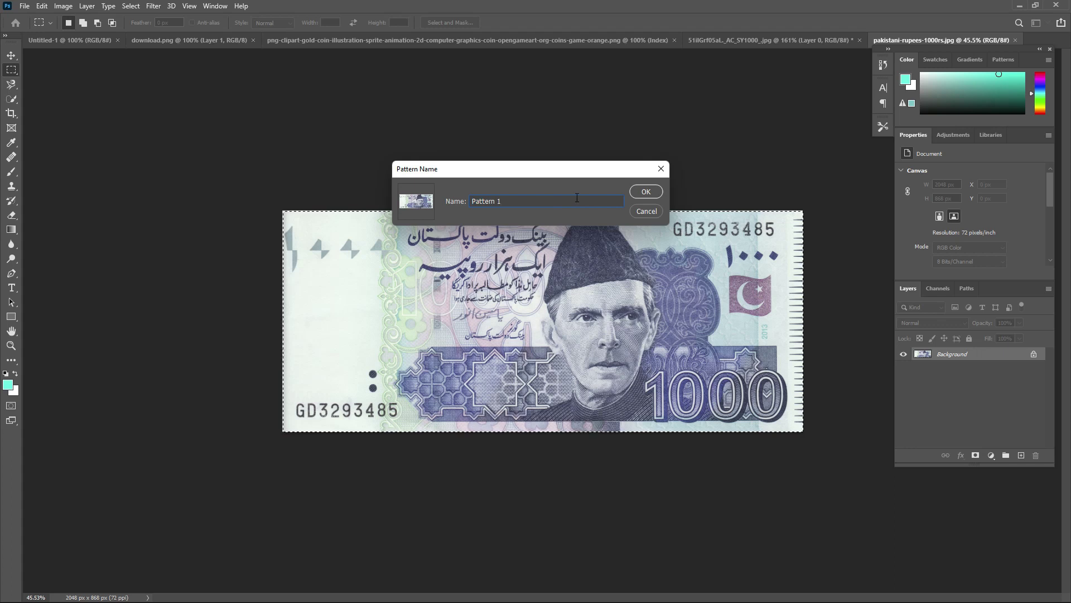
pyautogui.moveTo(580, 177); pyautogui.dragTo(549, 126)
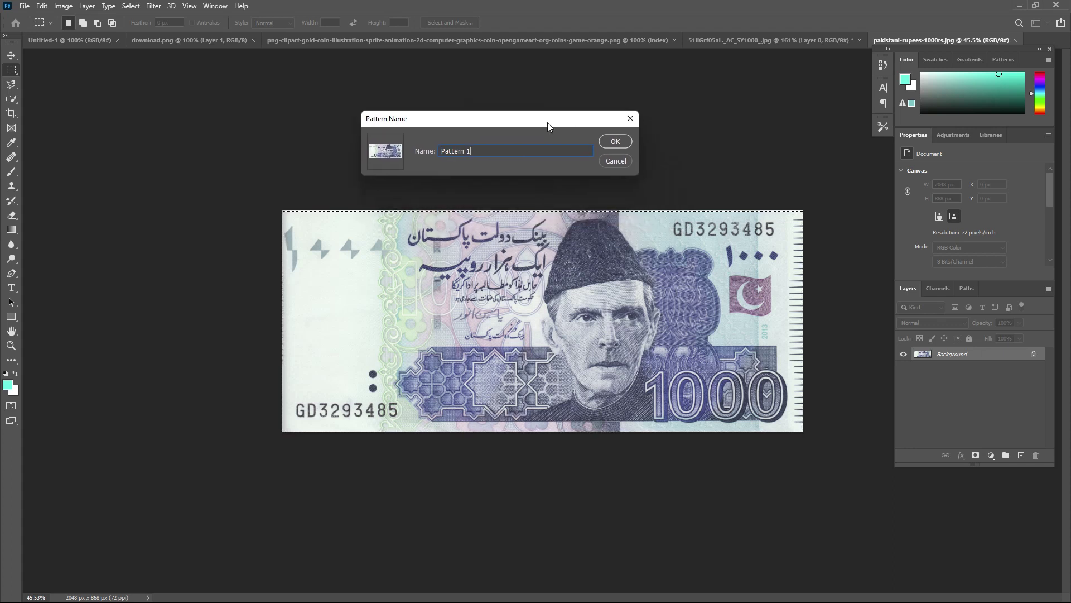
pyautogui.click(614, 142)
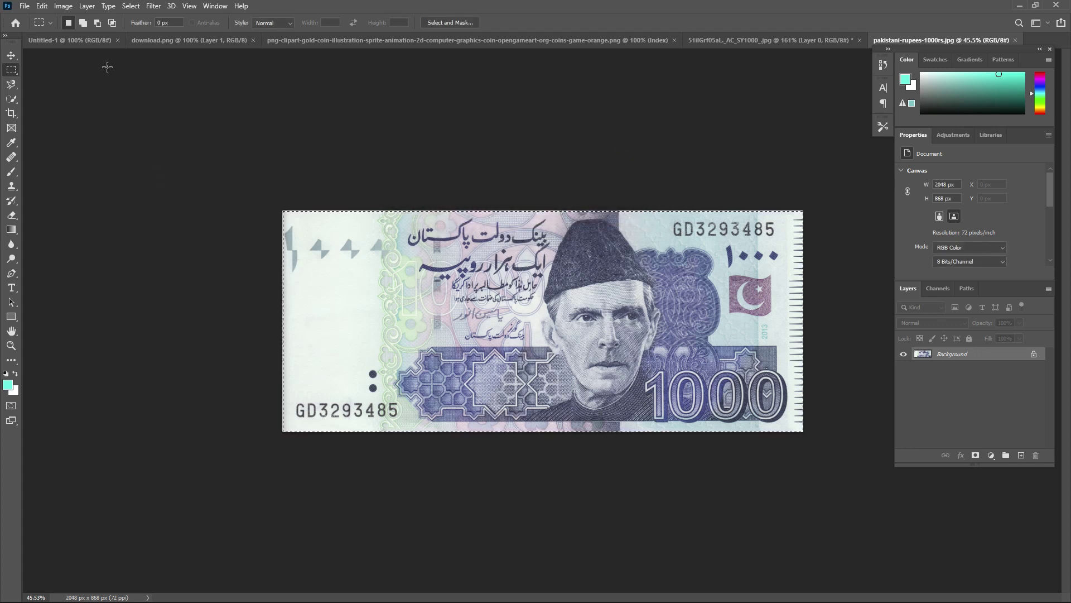
pyautogui.click(611, 433)
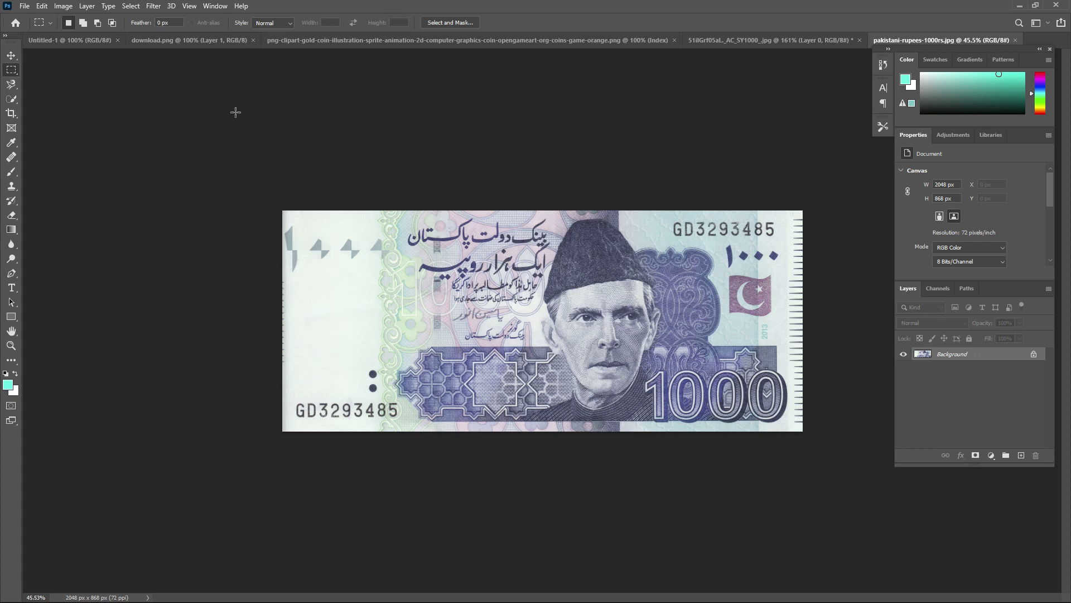
# Fill the canvas using Pattern contents with the banknote pattern.
pyautogui.click(43, 6)
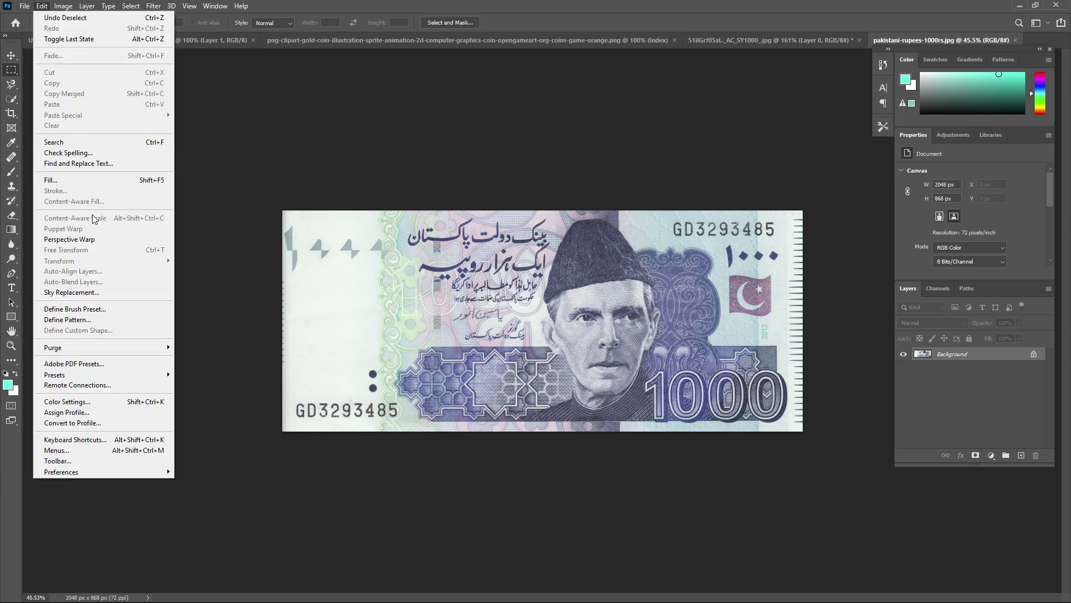
pyautogui.click(91, 185)
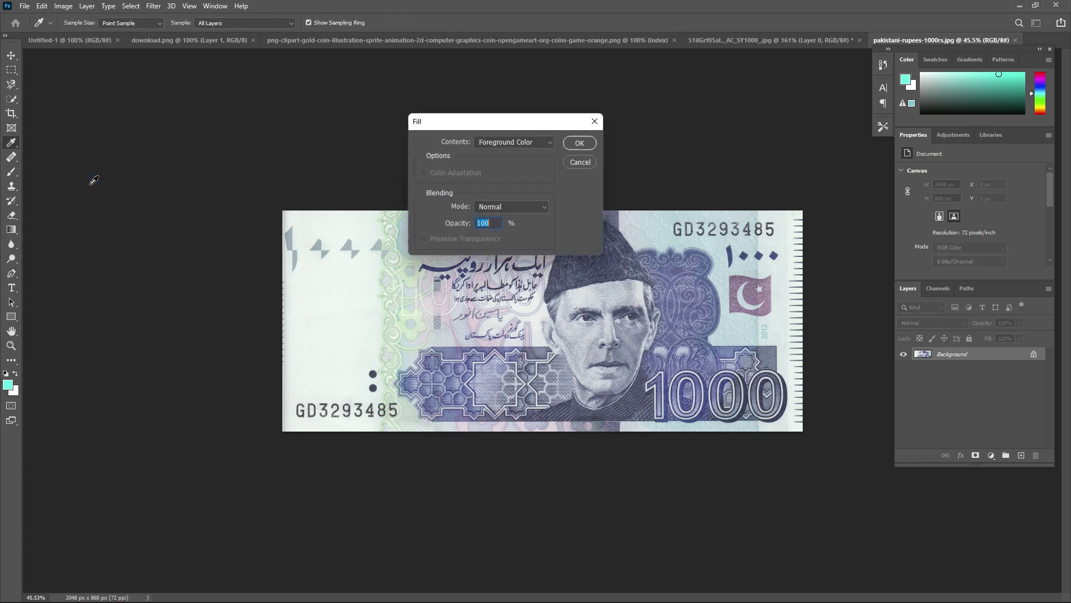
pyautogui.moveTo(532, 123); pyautogui.dragTo(362, 62)
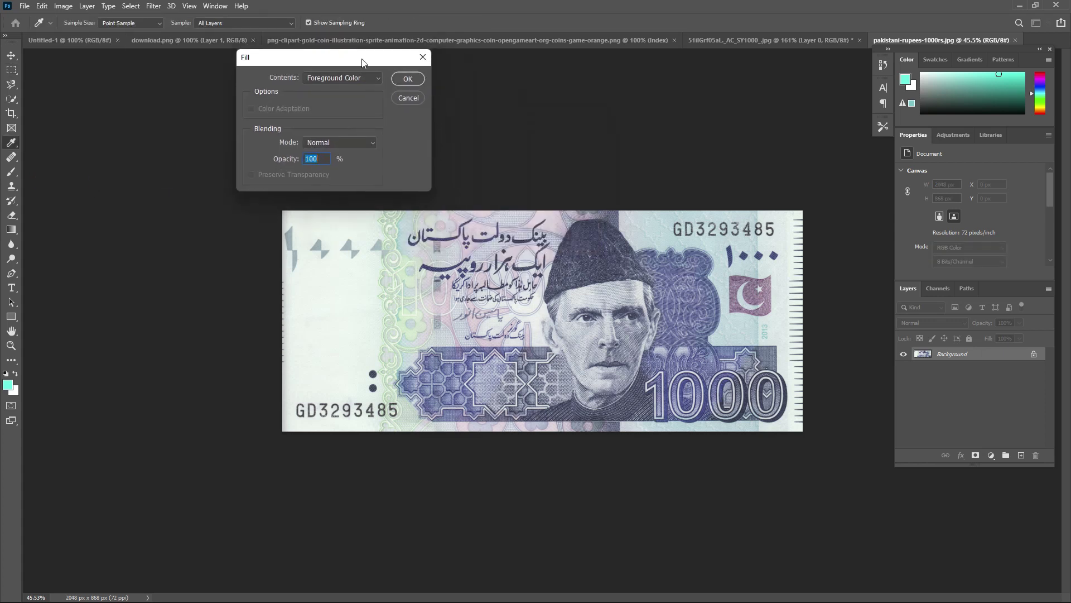
pyautogui.click(357, 79)
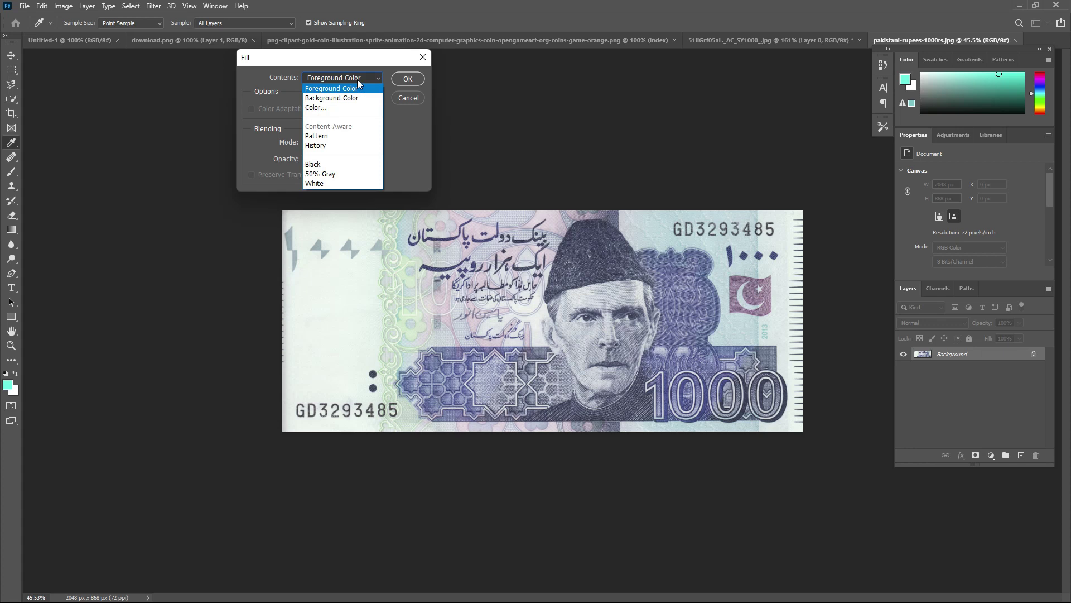
pyautogui.click(349, 135)
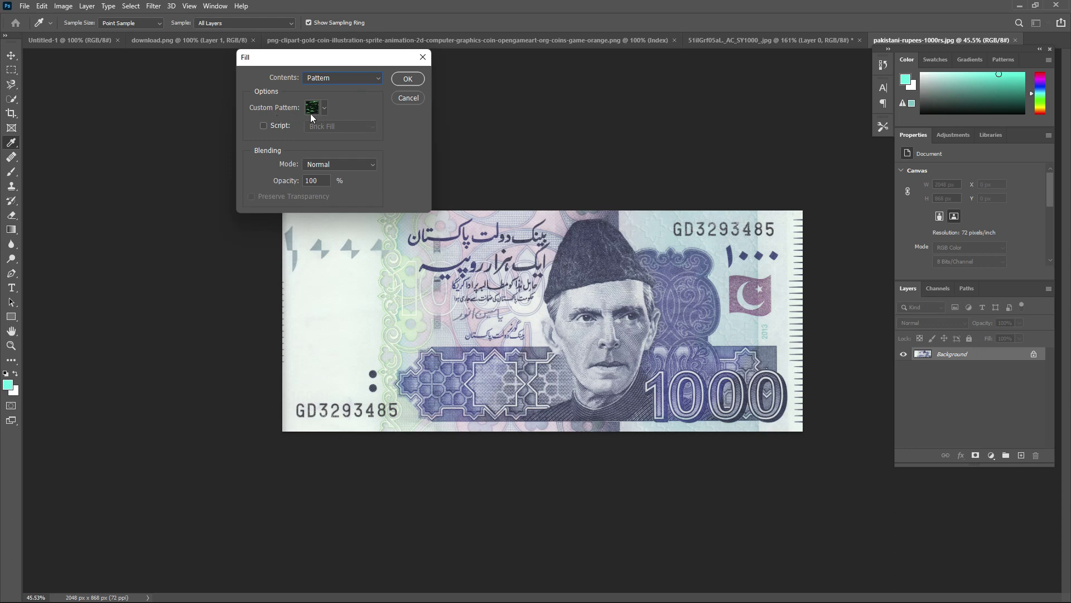
pyautogui.click(325, 108)
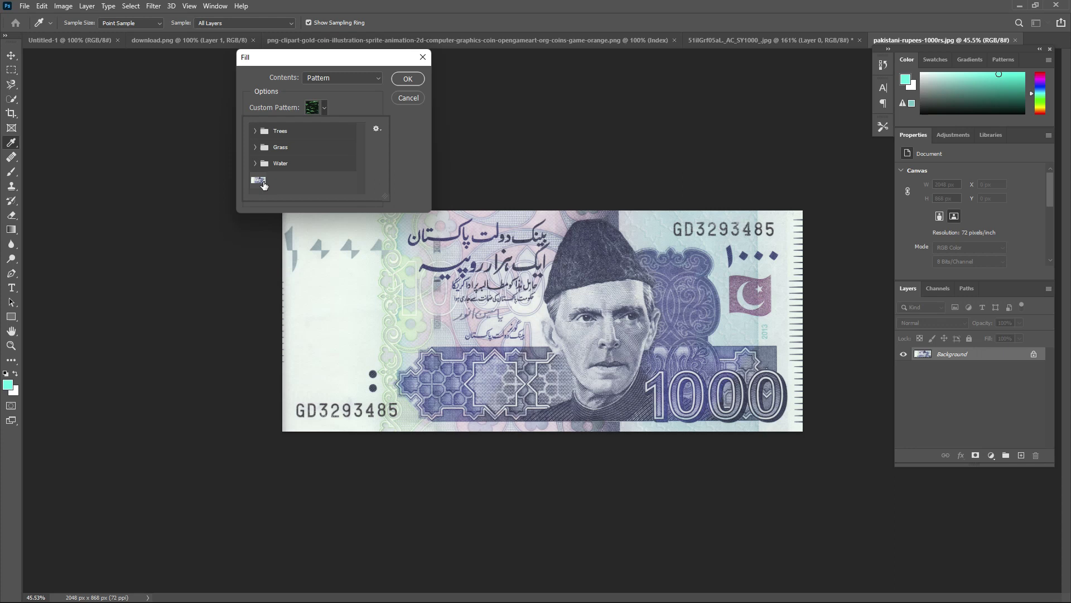
pyautogui.click(262, 182)
pyautogui.click(404, 82)
pyautogui.press('m')
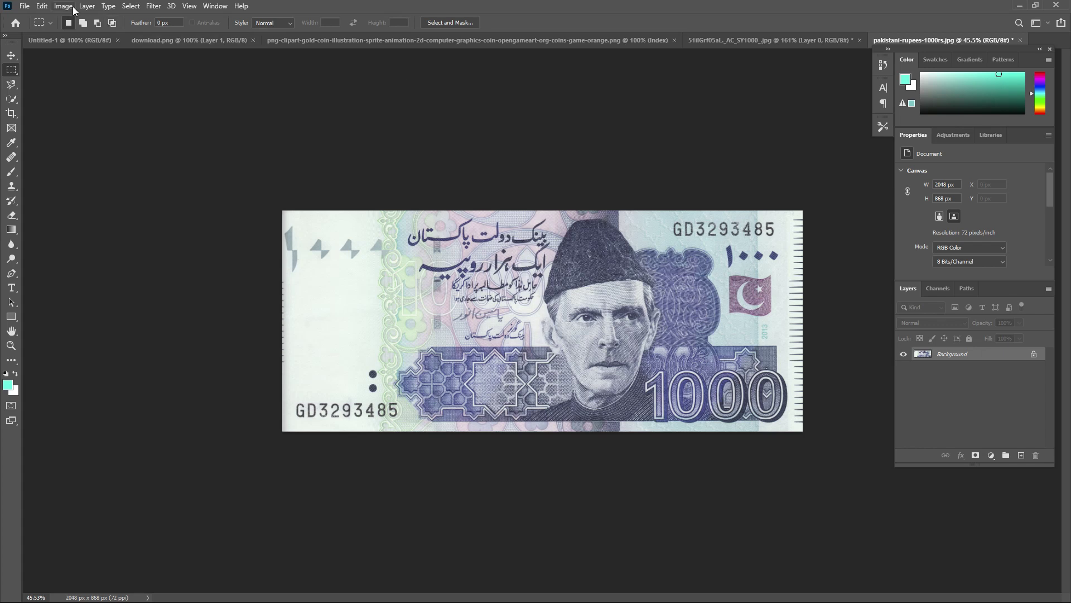
# Reopen Fill, enable Script and choose the Random Fill script.
pyautogui.click(45, 8)
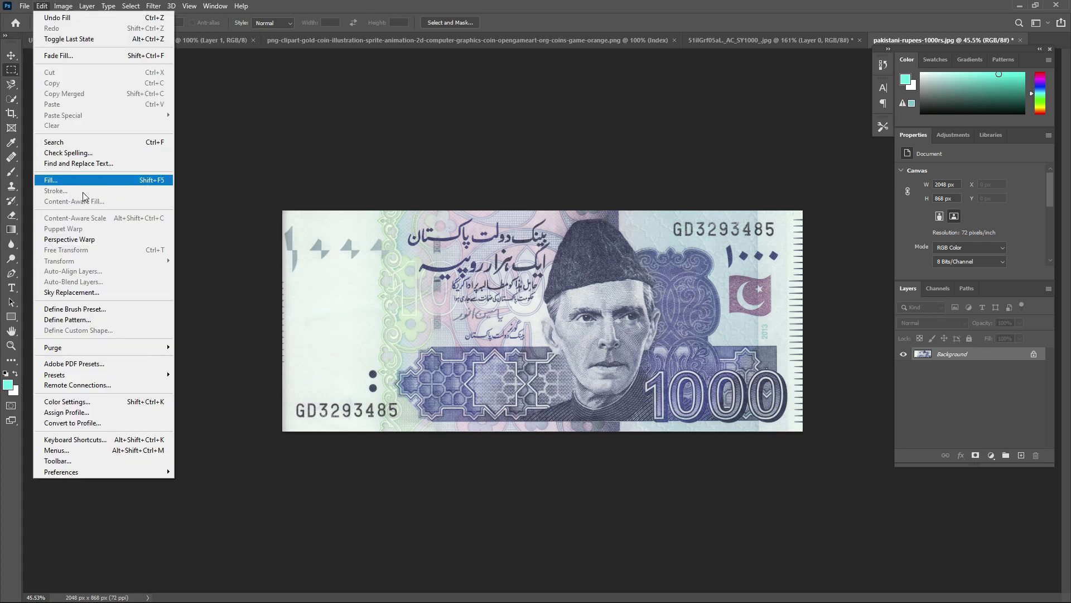
pyautogui.click(83, 181)
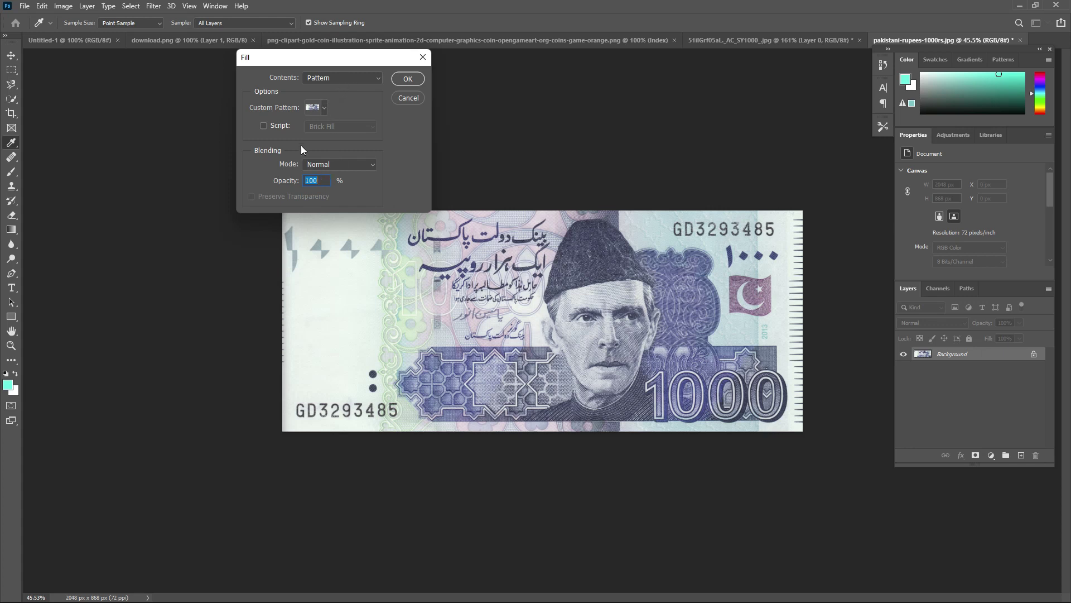
pyautogui.click(263, 125)
pyautogui.press('alt')
pyautogui.click(335, 126)
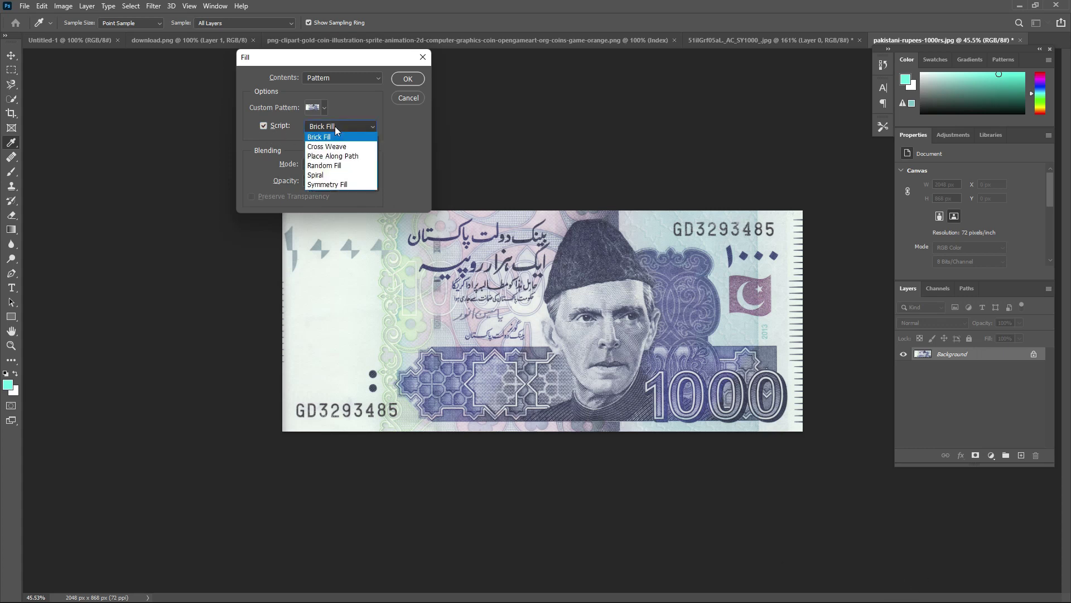
pyautogui.click(338, 165)
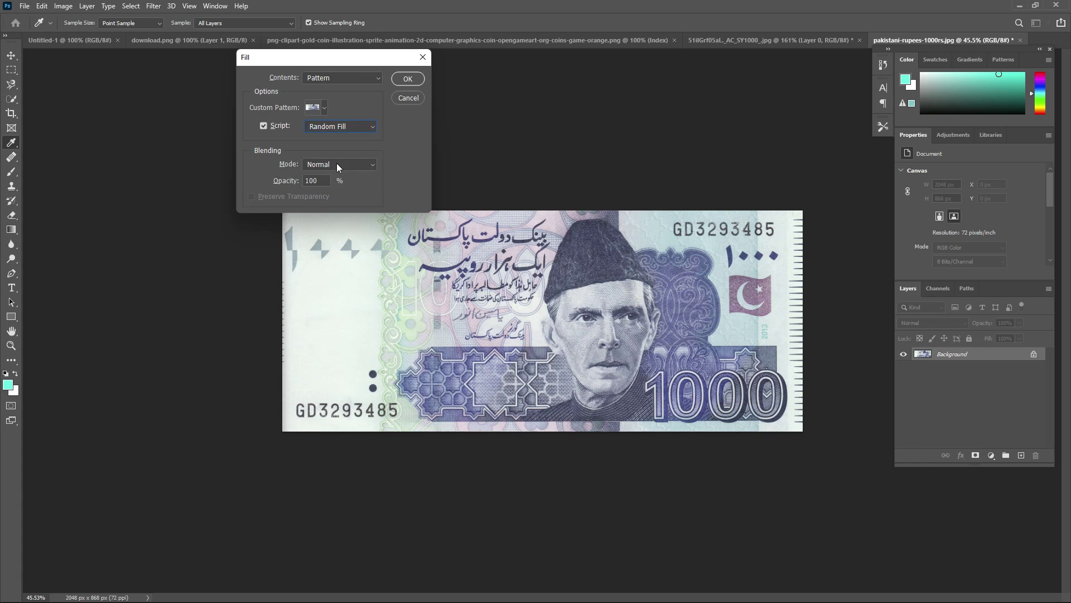
# Run Random Fill with the Custom preset, Density 3 and maximum scale factor 0.84.
pyautogui.click(406, 82)
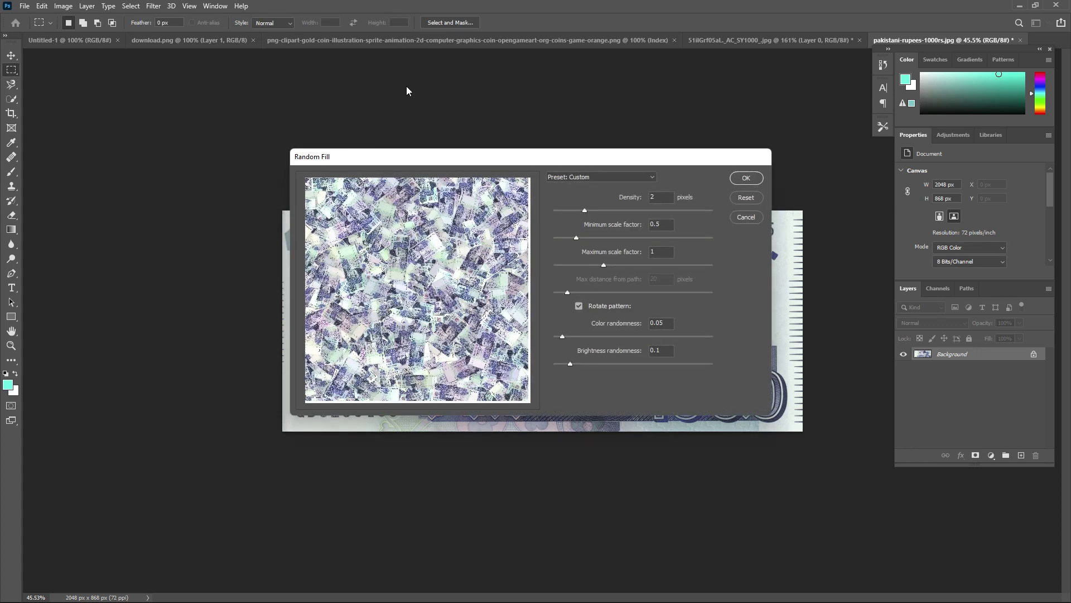
pyautogui.moveTo(544, 162); pyautogui.dragTo(359, 155)
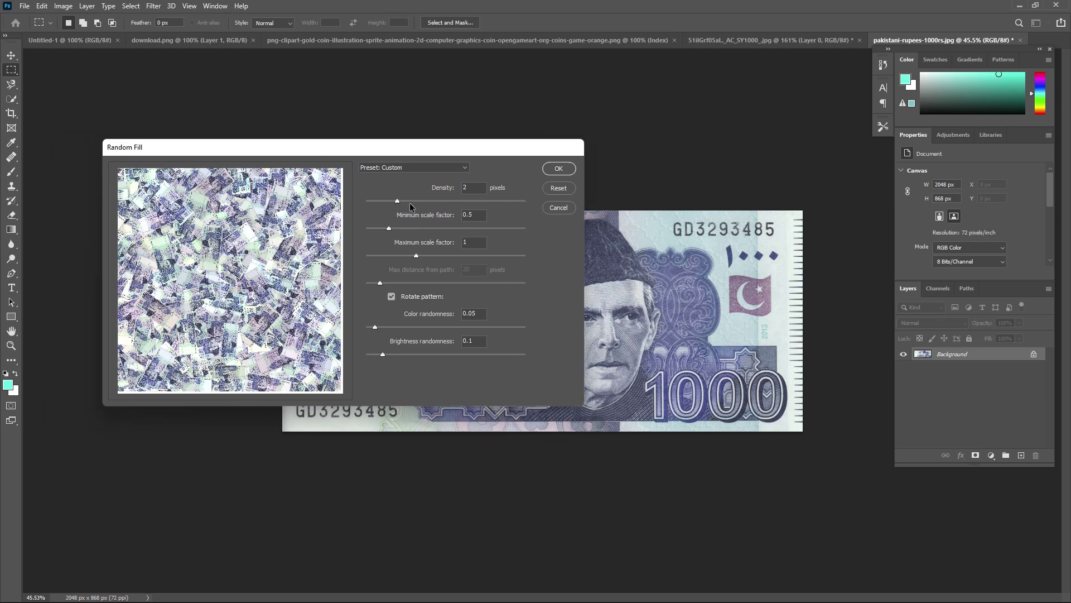
pyautogui.click(430, 169)
pyautogui.click(420, 227)
pyautogui.moveTo(429, 201); pyautogui.dragTo(404, 198)
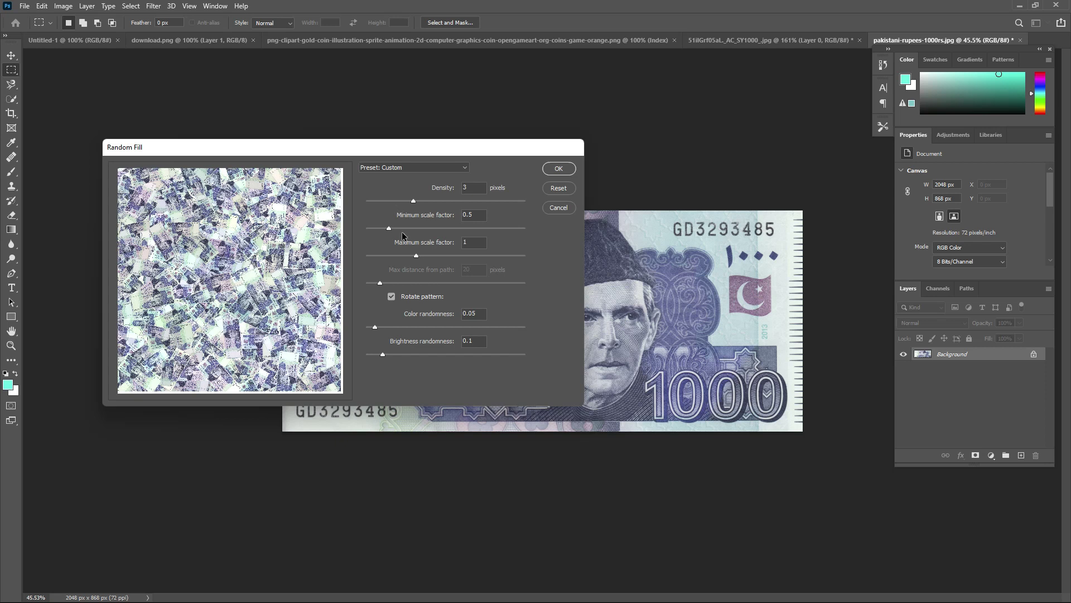
pyautogui.moveTo(416, 254); pyautogui.dragTo(407, 255)
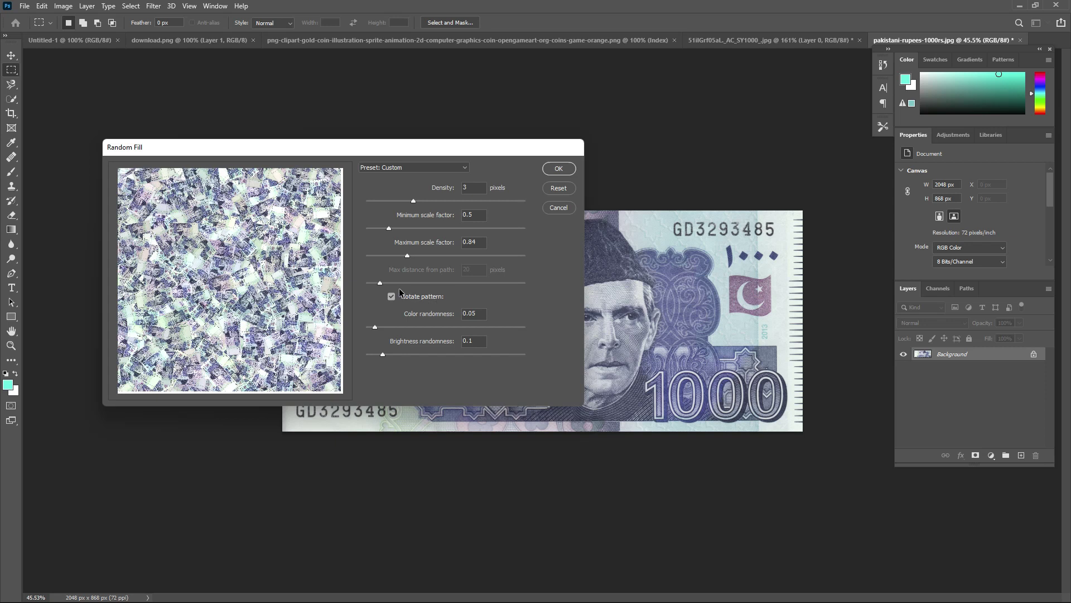
pyautogui.click(560, 169)
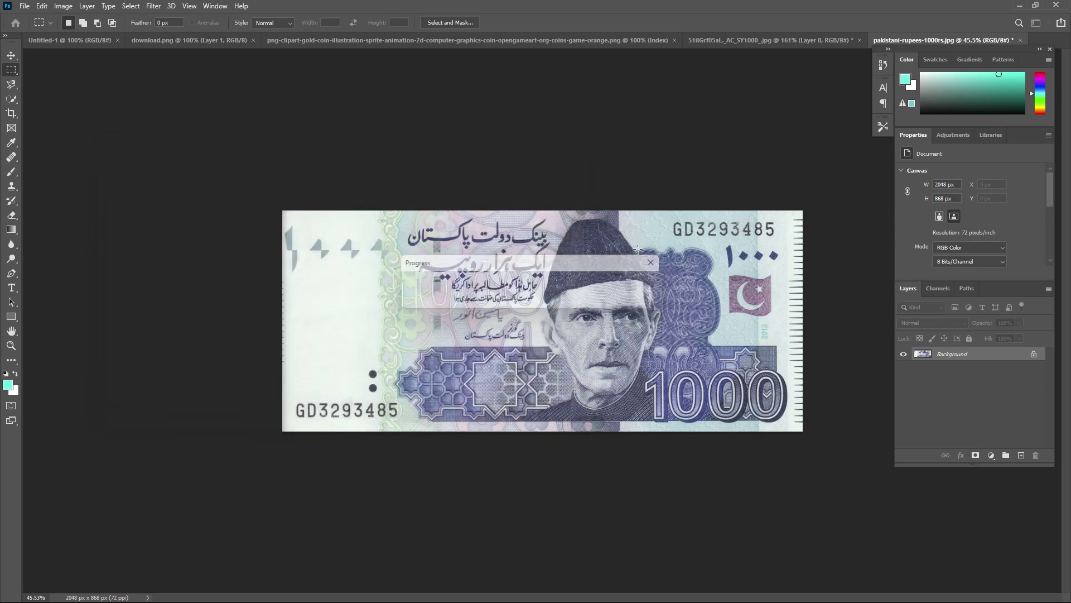